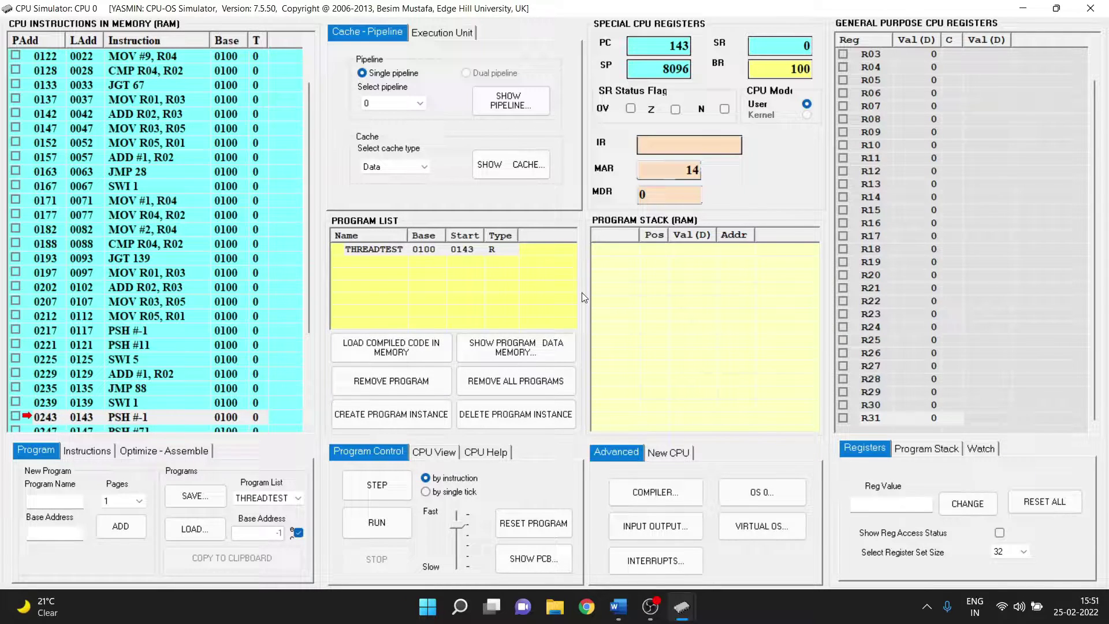
Step: Select the THREADTEST program in the Program List
{"action": "left_click", "coordinate": [507, 278]}
Step: In the OS simulator, choose round robin with a 5-second time slice and create a THREADTEST process
{"action": "left_click", "coordinate": [762, 493]}
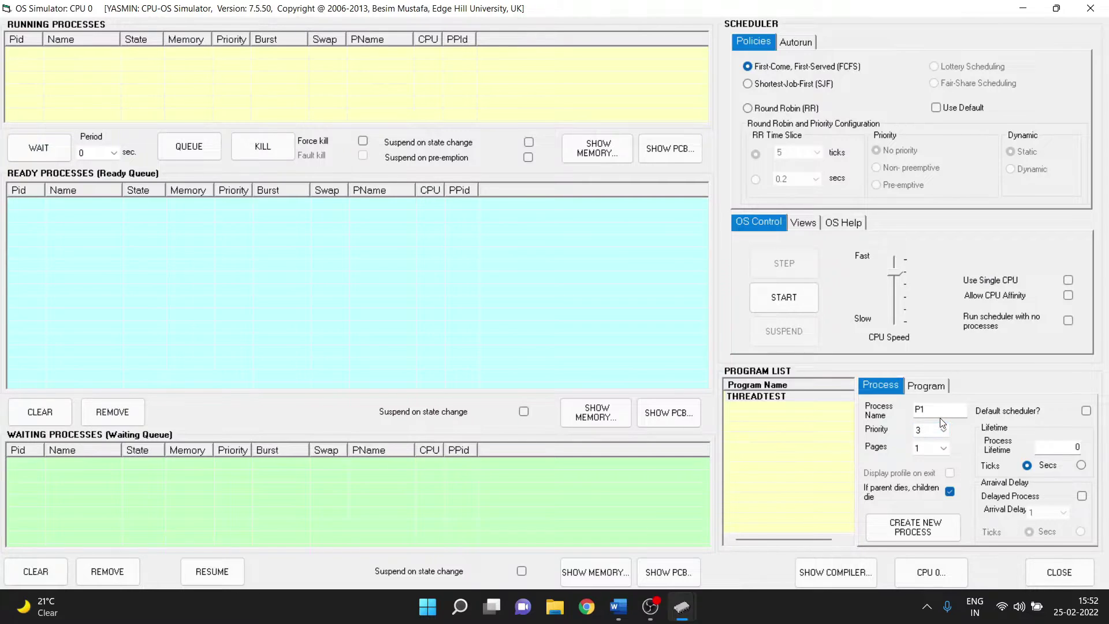
{"action": "left_click", "coordinate": [784, 110]}
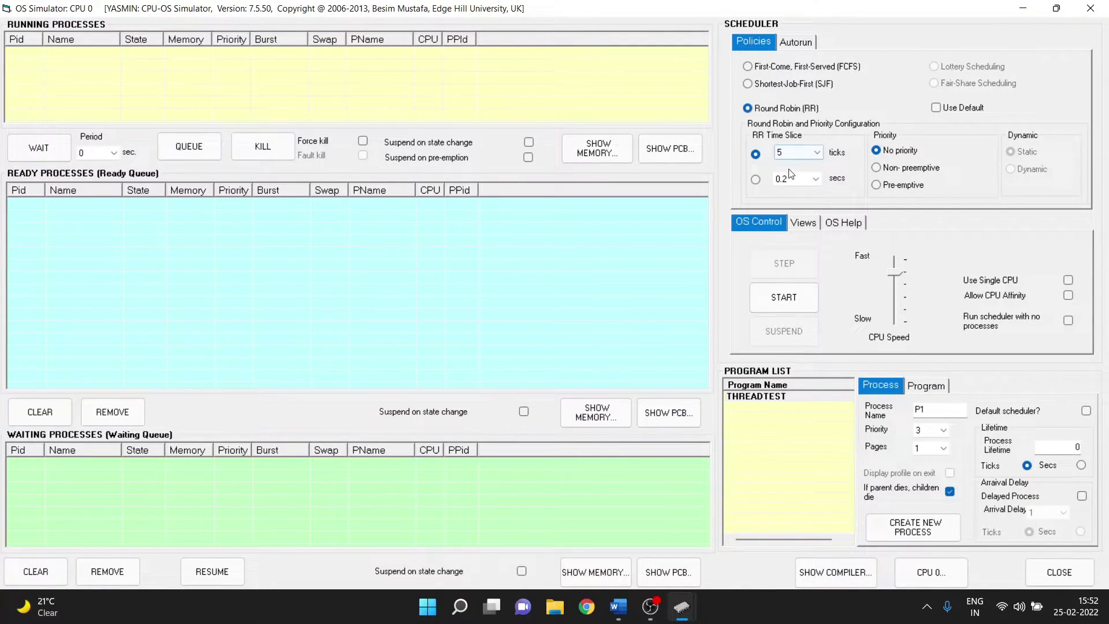
{"action": "left_click", "coordinate": [755, 180]}
{"action": "left_click", "coordinate": [806, 183]}
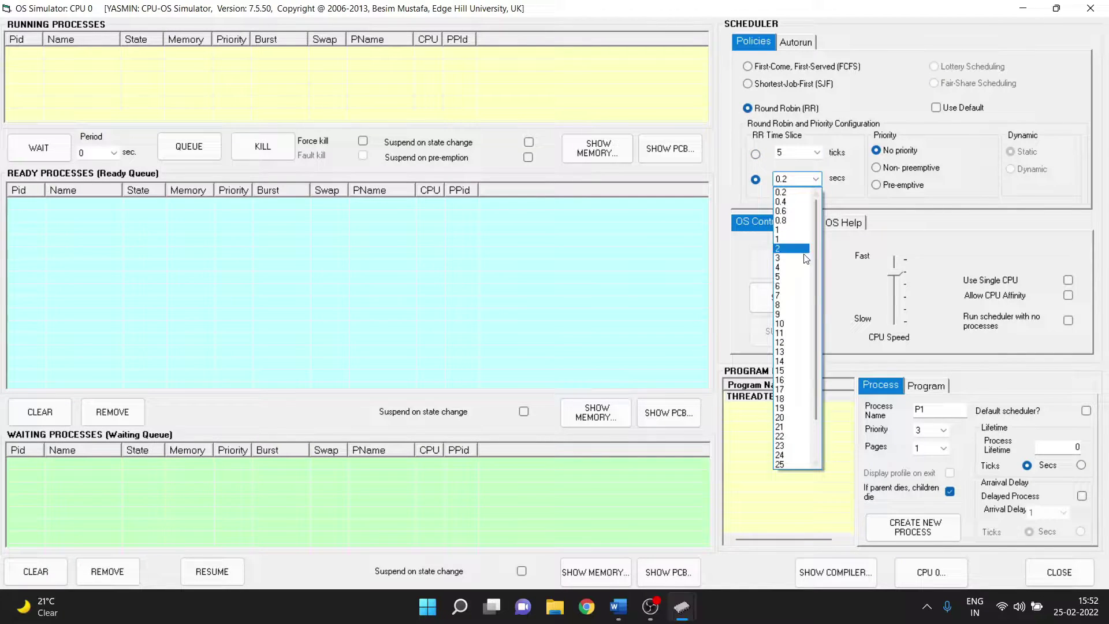
{"action": "left_click", "coordinate": [796, 280]}
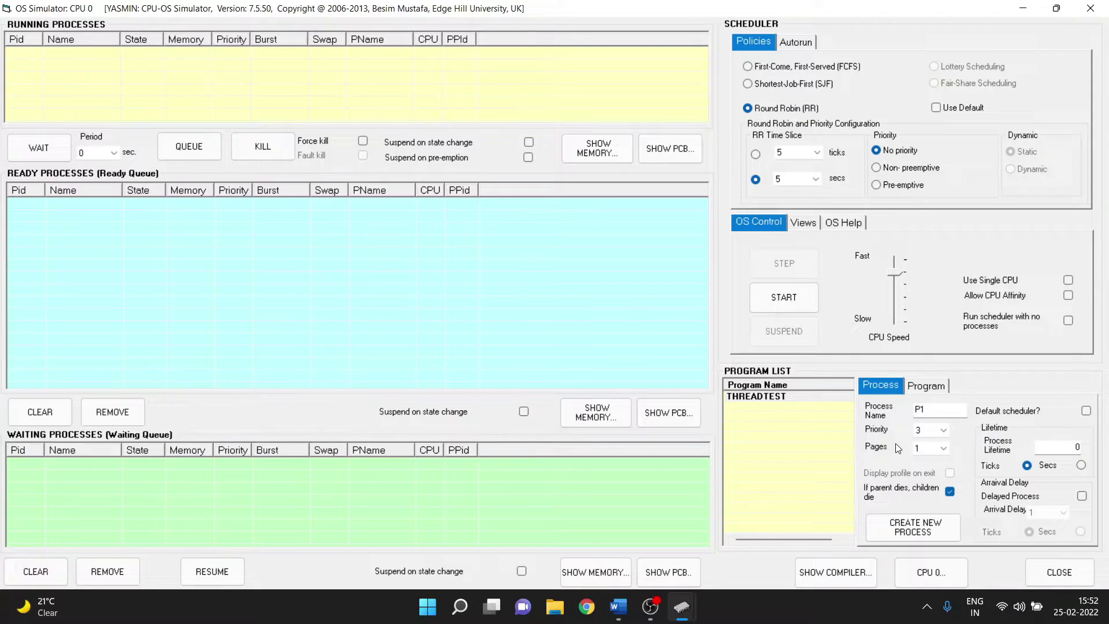
{"action": "left_click", "coordinate": [917, 528]}
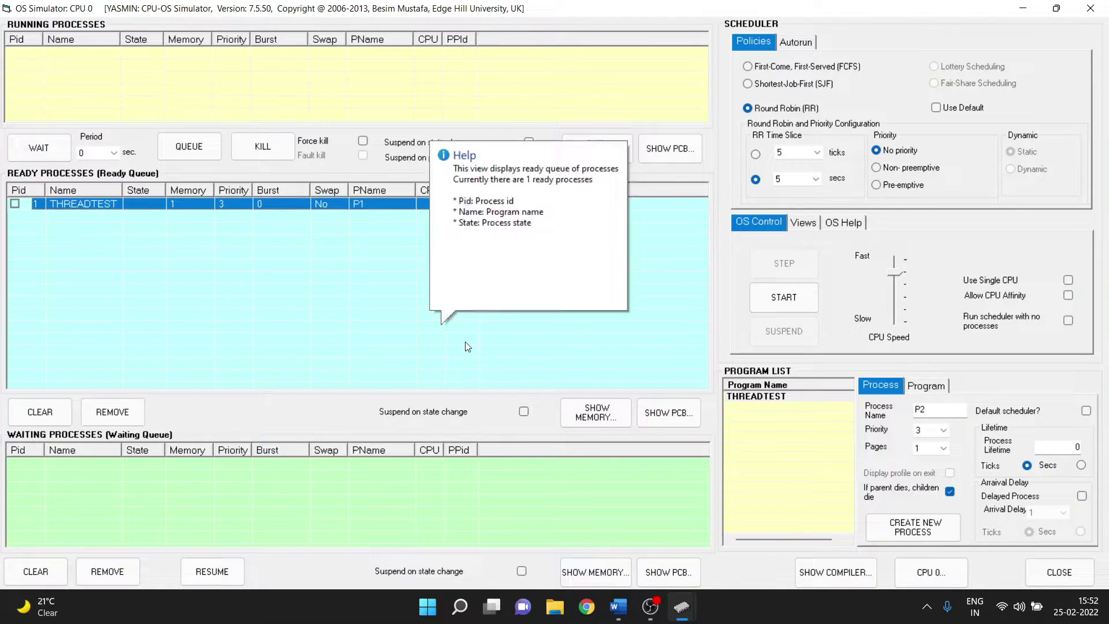
Step: Lower the CPU speed one notch and select the THREADTEST process in the ready queue
{"action": "left_click_drag", "start_coordinate": [895, 273], "coordinate": [898, 289]}
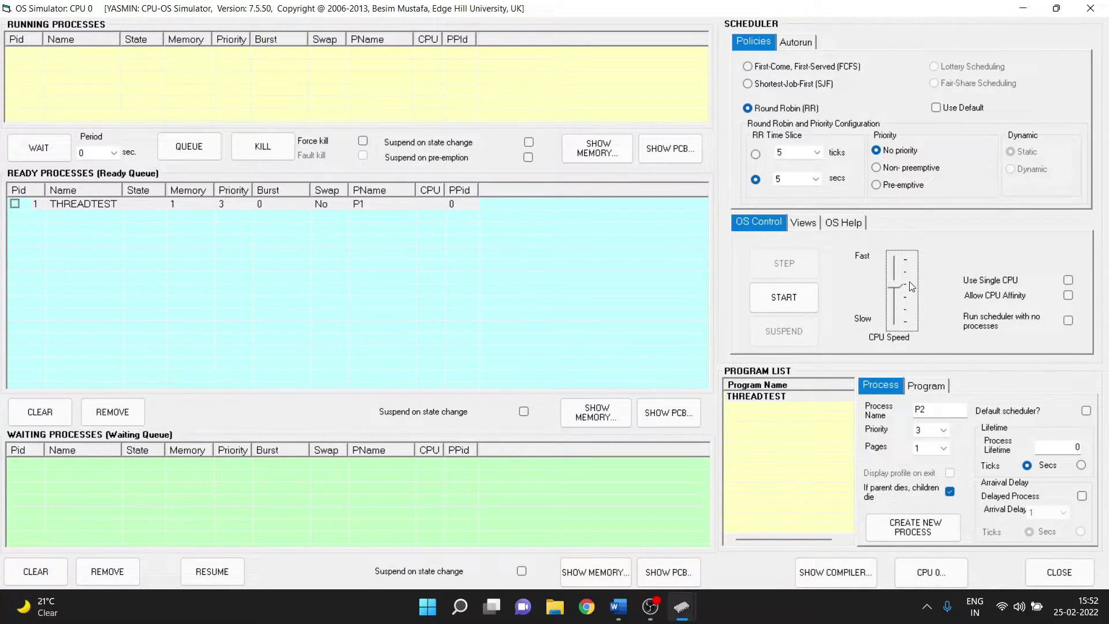
{"action": "left_click", "coordinate": [389, 311]}
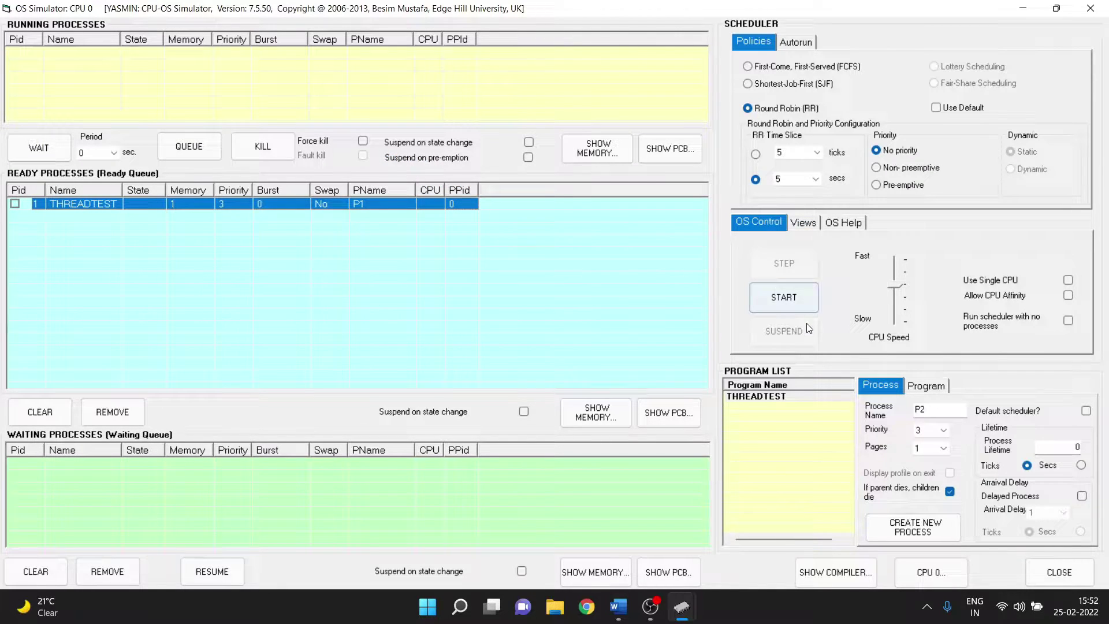
Step: Start the scheduled THREADTEST process, then suspend the simulation
{"action": "left_click", "coordinate": [802, 299]}
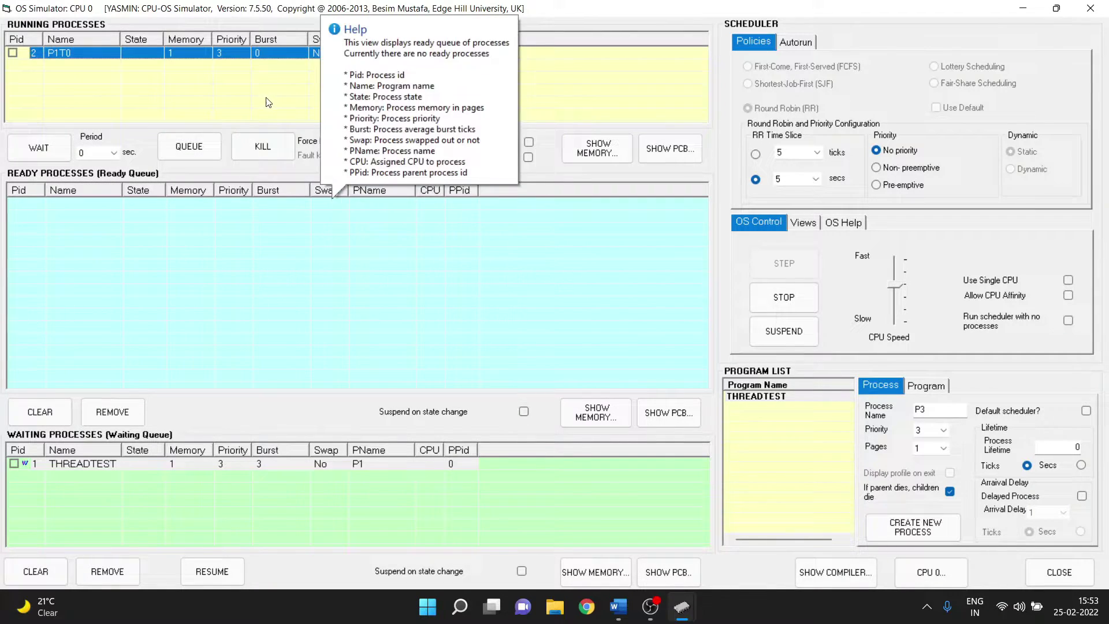
{"action": "left_click", "coordinate": [805, 326]}
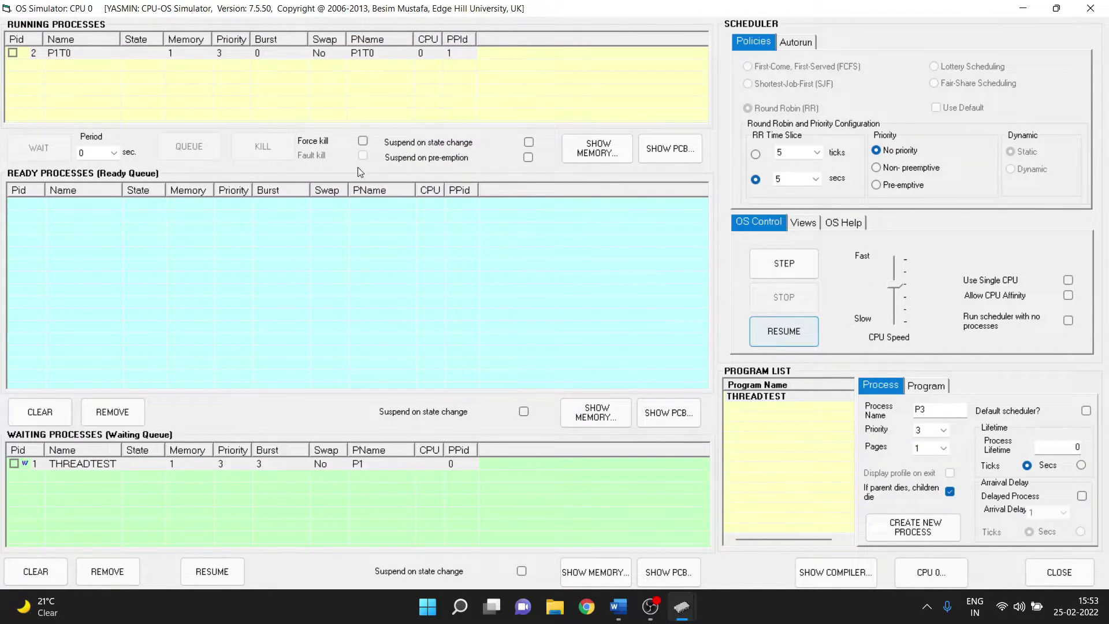
{"action": "left_click", "coordinate": [68, 54]}
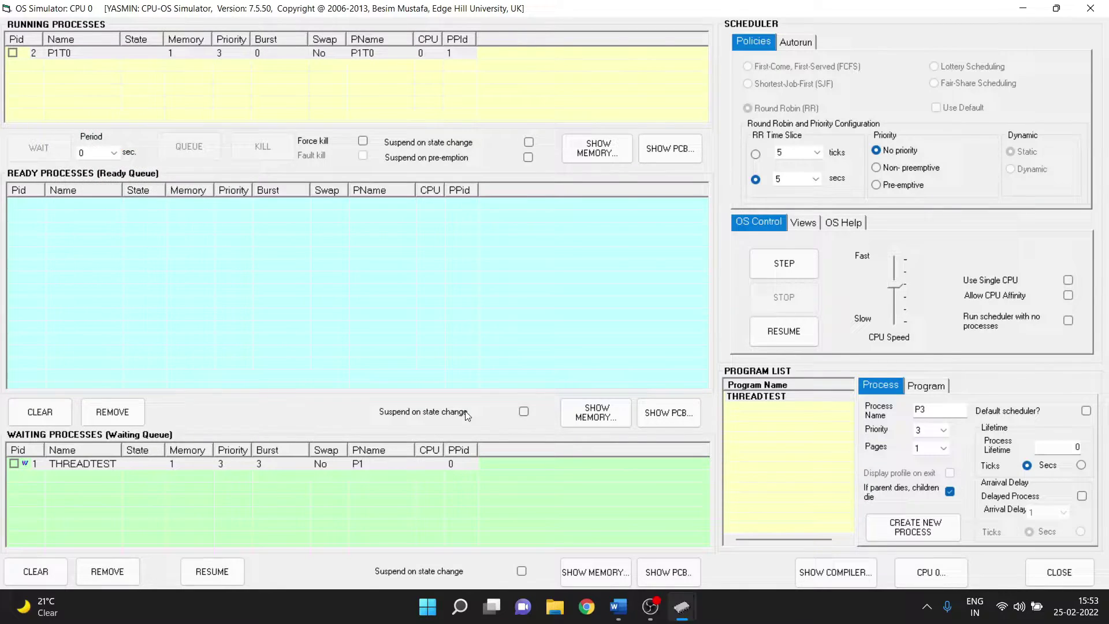
Step: Inspect the waiting THREADTEST and running P1T0 entries, then show the Views options
{"action": "left_click", "coordinate": [674, 512]}
{"action": "left_click", "coordinate": [105, 77]}
{"action": "left_click", "coordinate": [803, 223]}
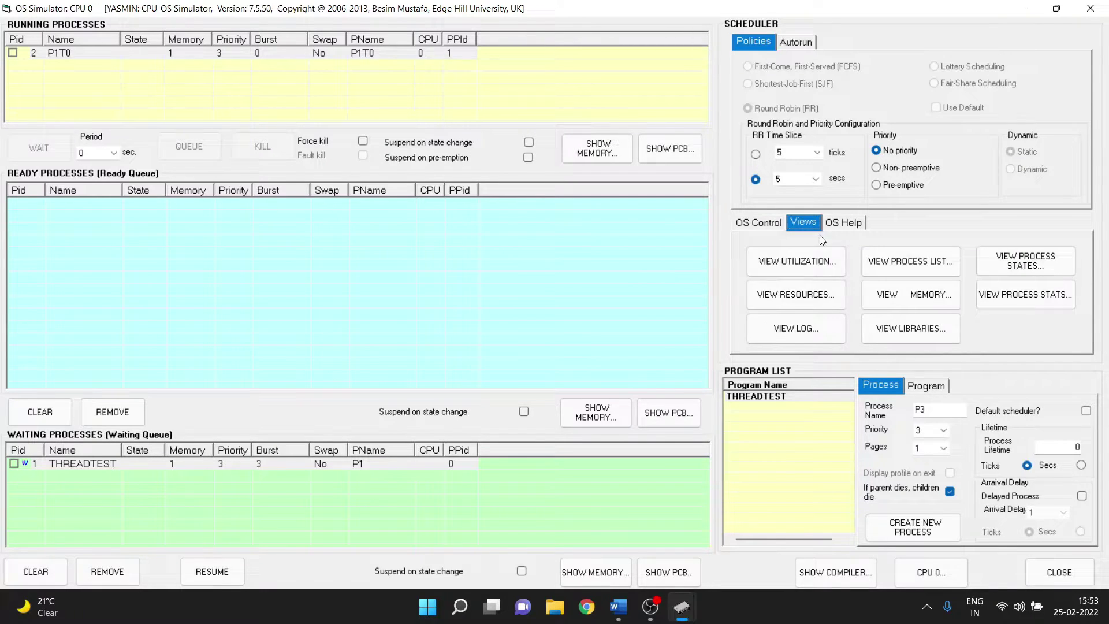
Step: View the process list and the tree showing P1T0 under THREADTEST, then close both windows
{"action": "left_click", "coordinate": [894, 265]}
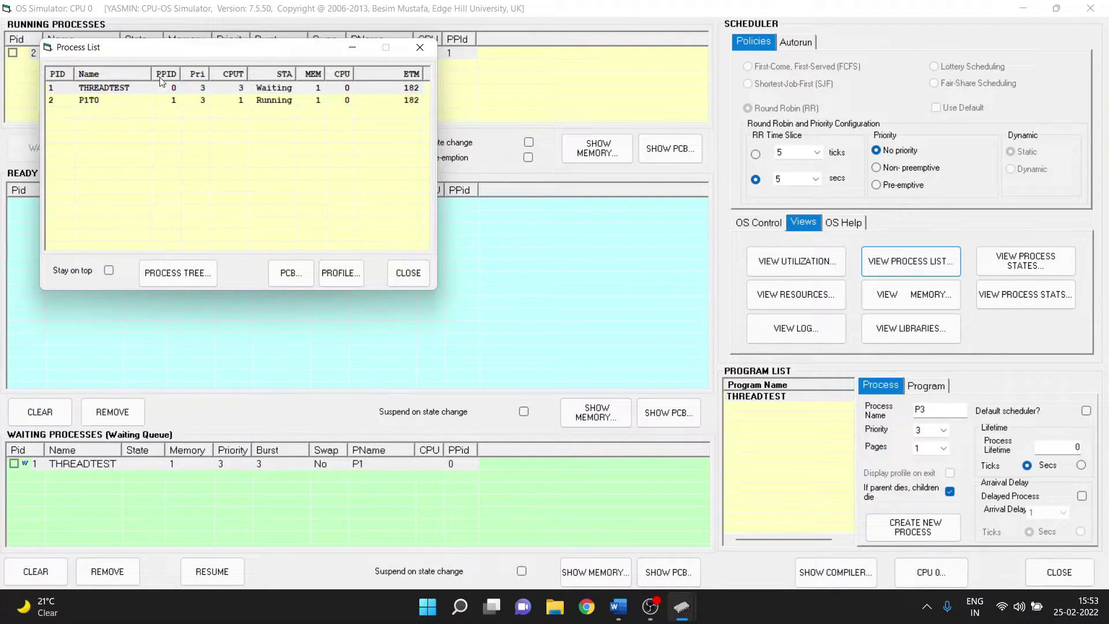
{"action": "left_click_drag", "start_coordinate": [220, 54], "coordinate": [563, 65]}
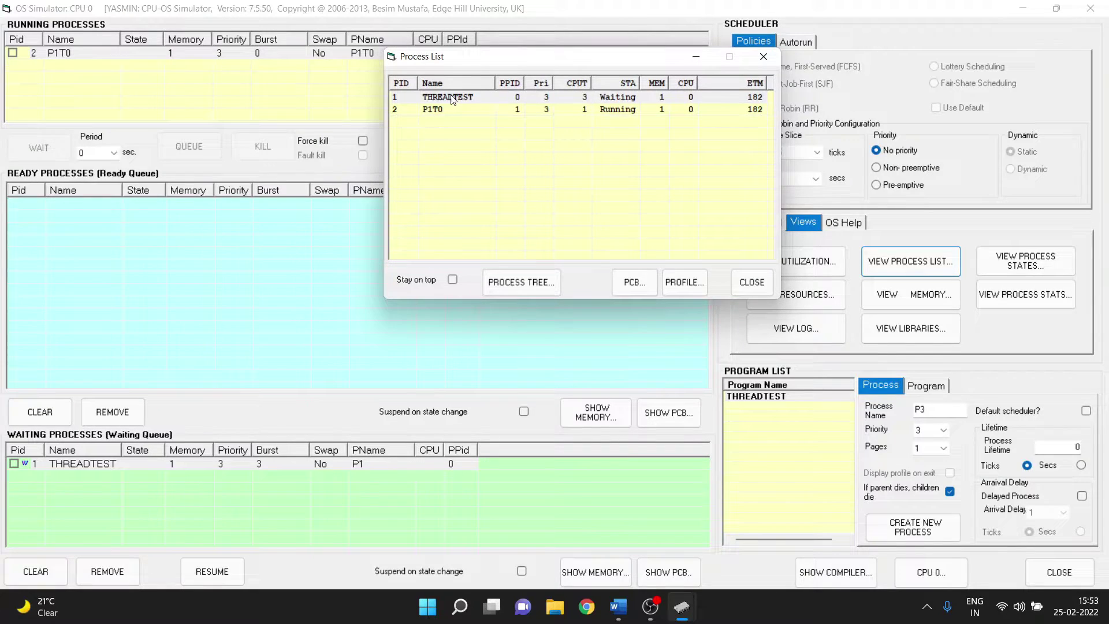
{"action": "left_click", "coordinate": [532, 290]}
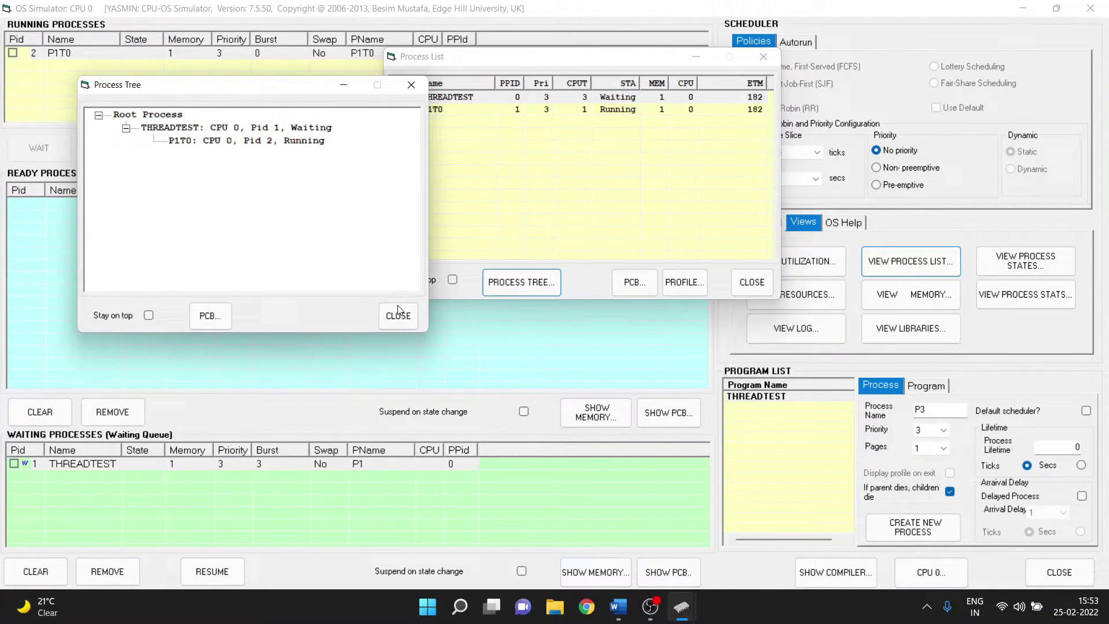
{"action": "left_click", "coordinate": [398, 315]}
{"action": "left_click", "coordinate": [752, 283]}
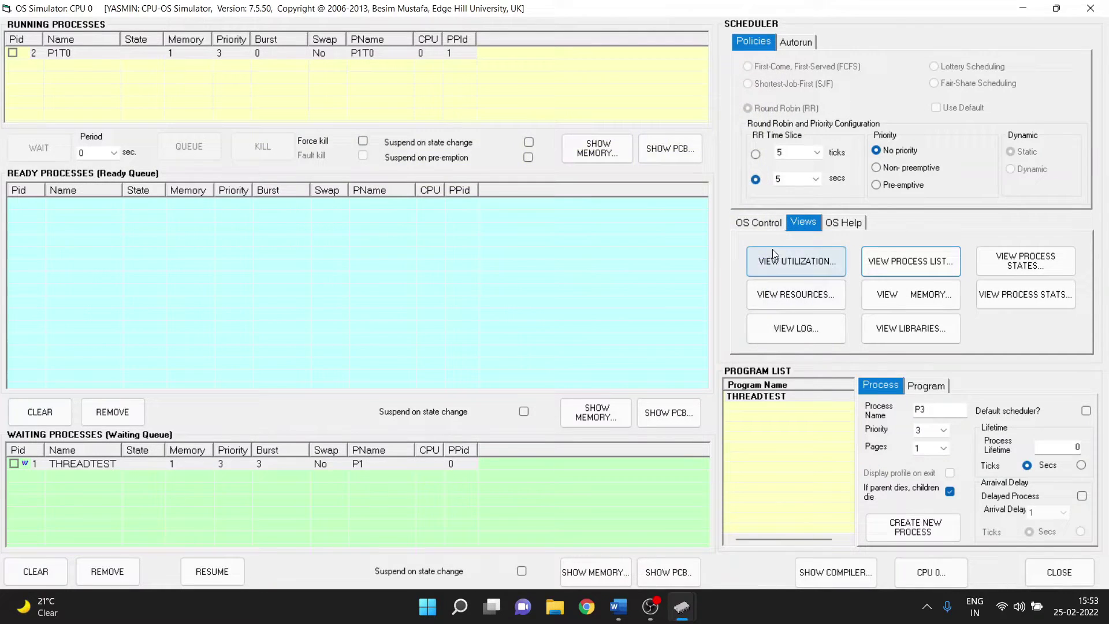
Step: Resume the simulation at the fastest CPU speed, then suspend it
{"action": "left_click", "coordinate": [758, 223]}
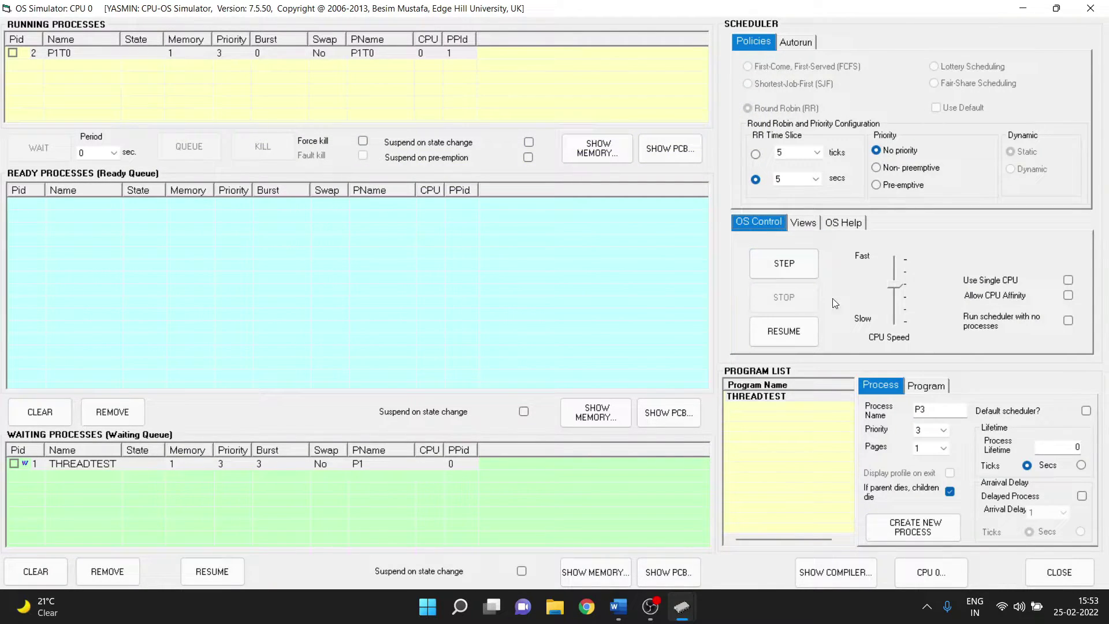
{"action": "left_click", "coordinate": [800, 333]}
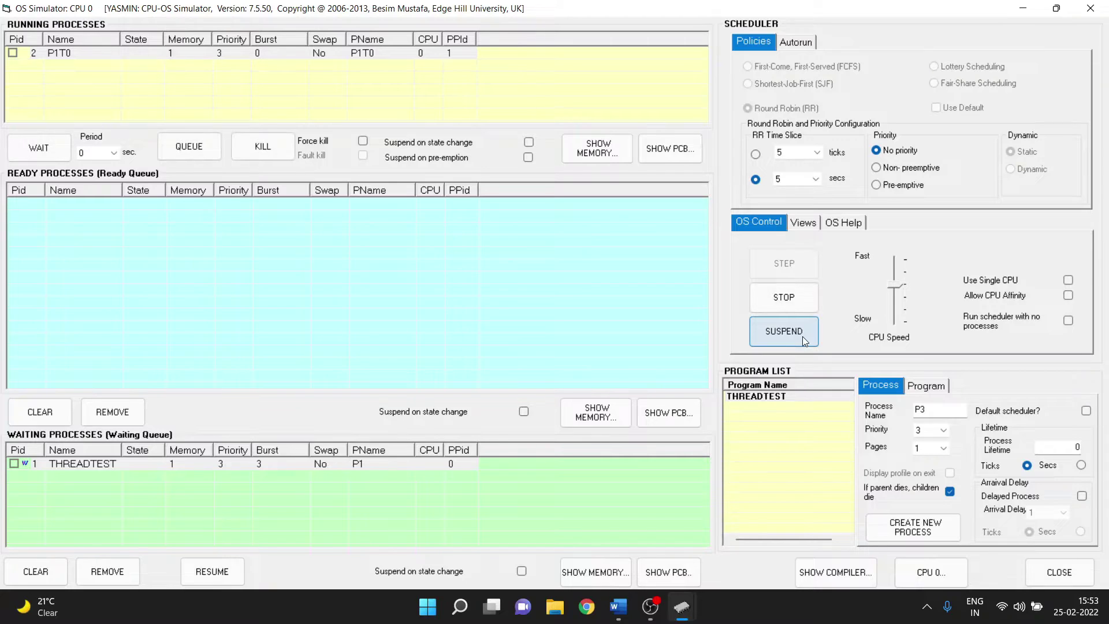
{"action": "left_click", "coordinate": [902, 273]}
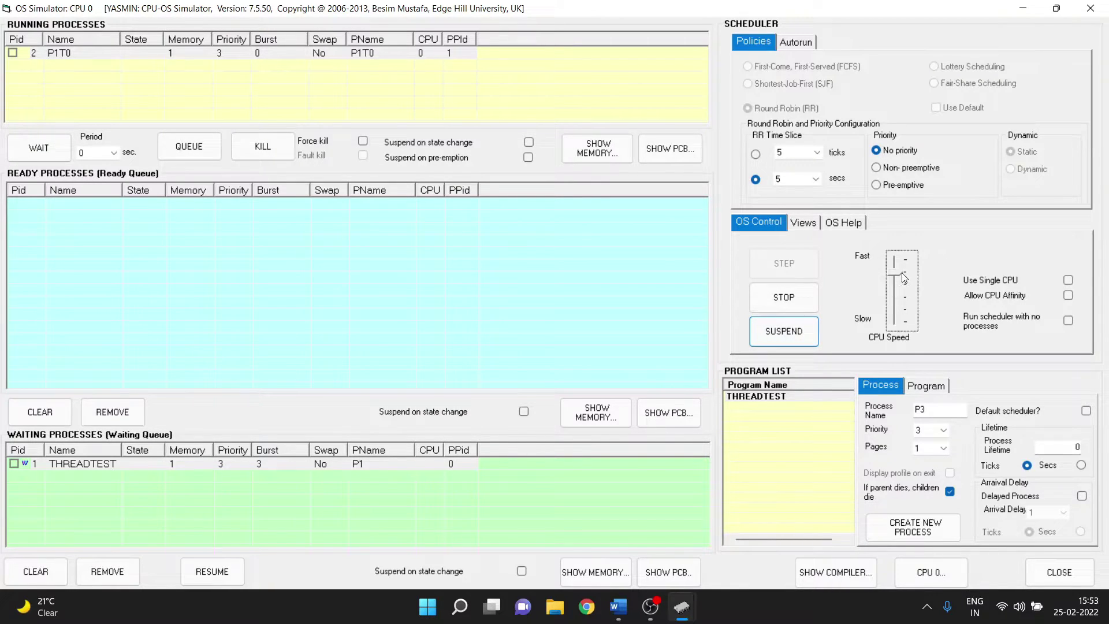
{"action": "left_click", "coordinate": [902, 263]}
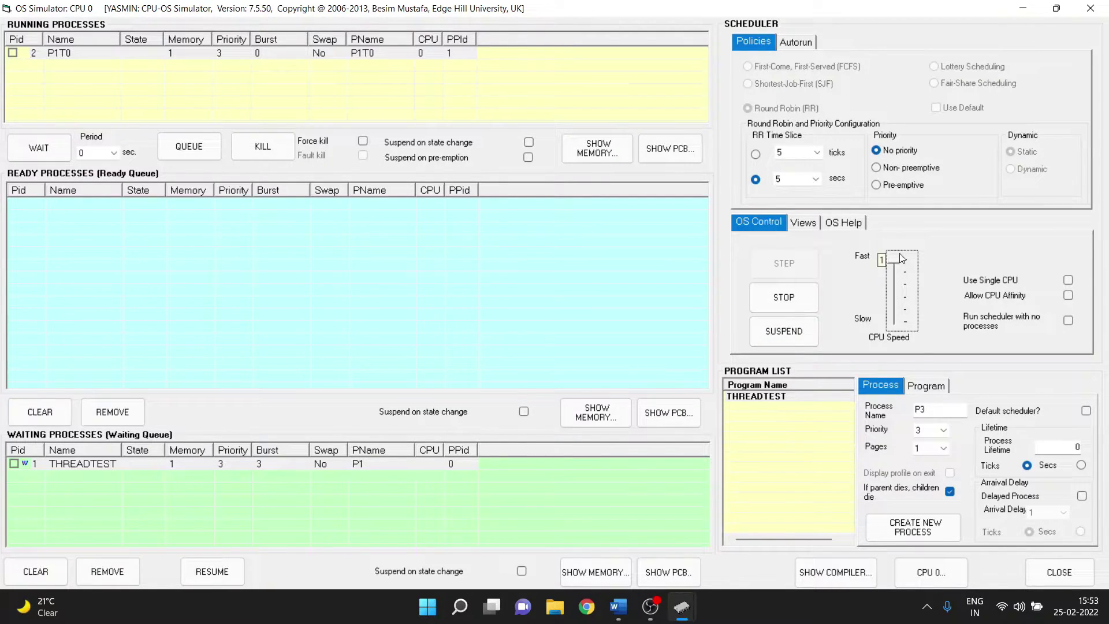
{"action": "left_click", "coordinate": [778, 335]}
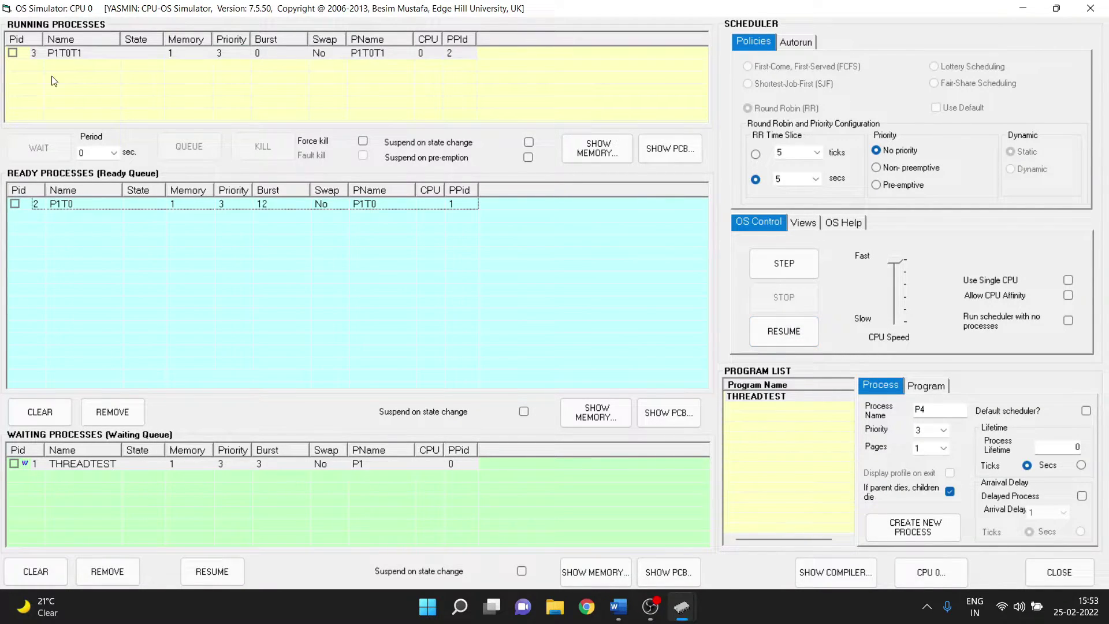
Step: Dismiss the help tip, run until thread P1T0T2 appears, then suspend and show Views
{"action": "mouse_move", "coordinate": [48, 88]}
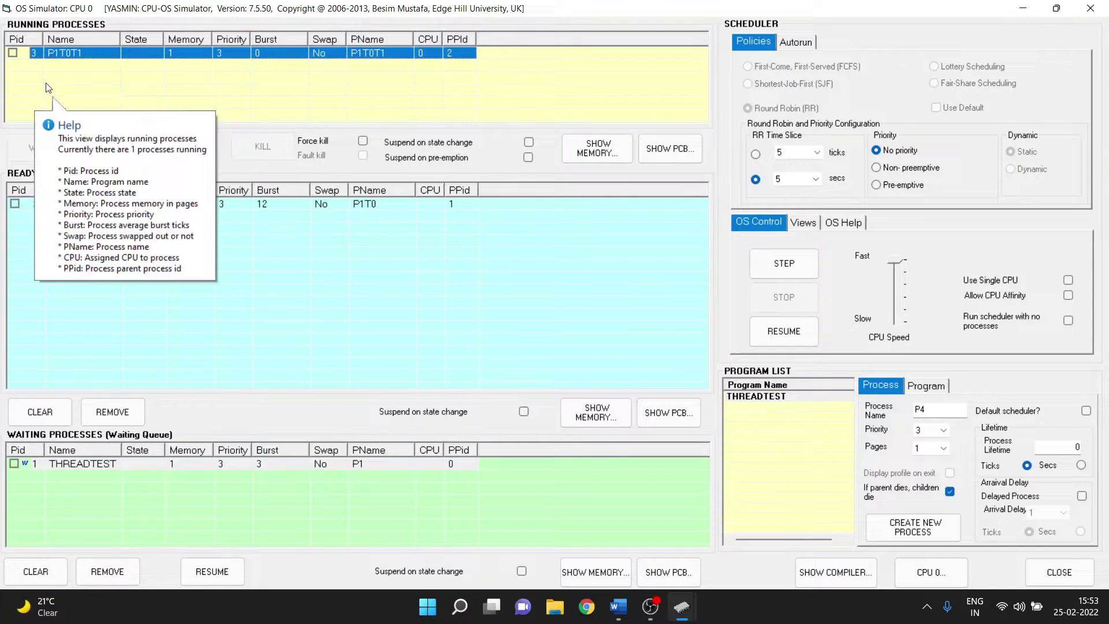
{"action": "left_click", "coordinate": [234, 220]}
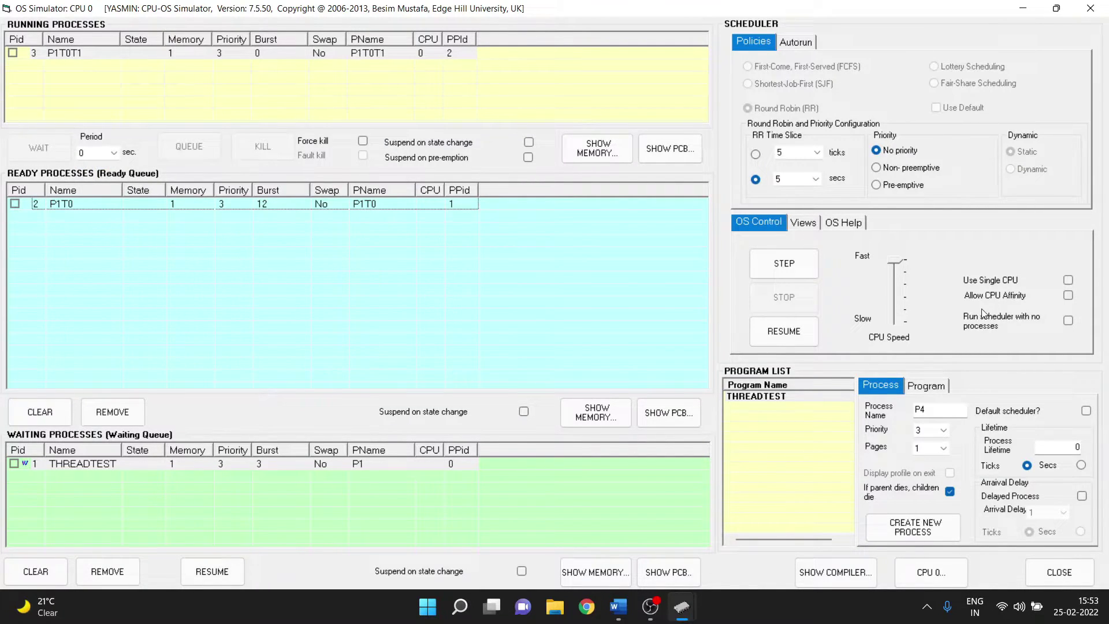
{"action": "left_click", "coordinate": [797, 337]}
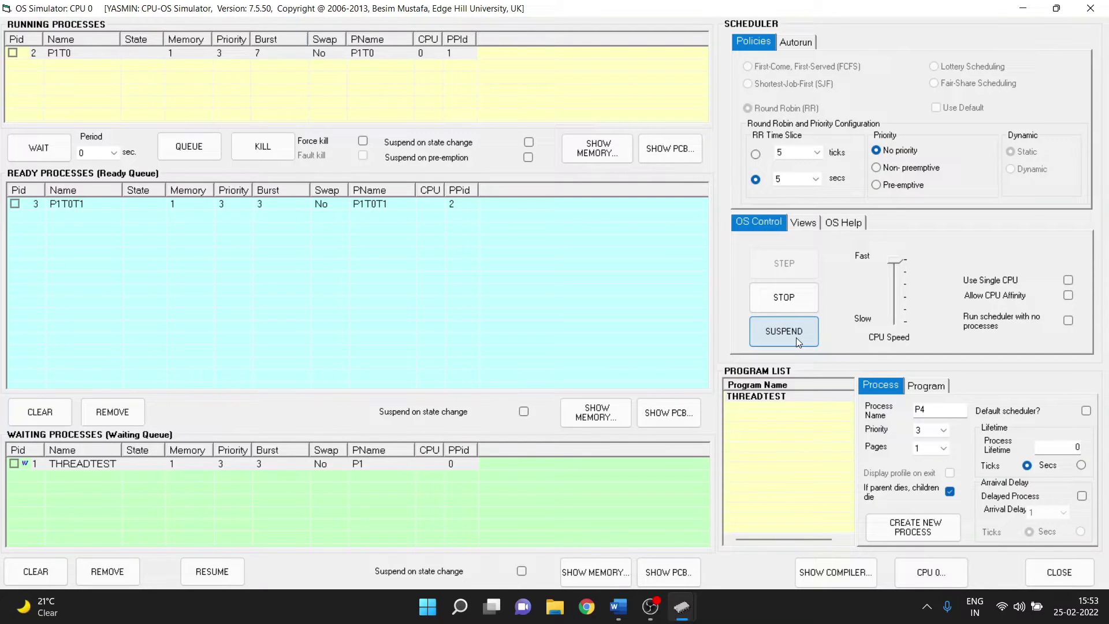
{"action": "left_click", "coordinate": [797, 337]}
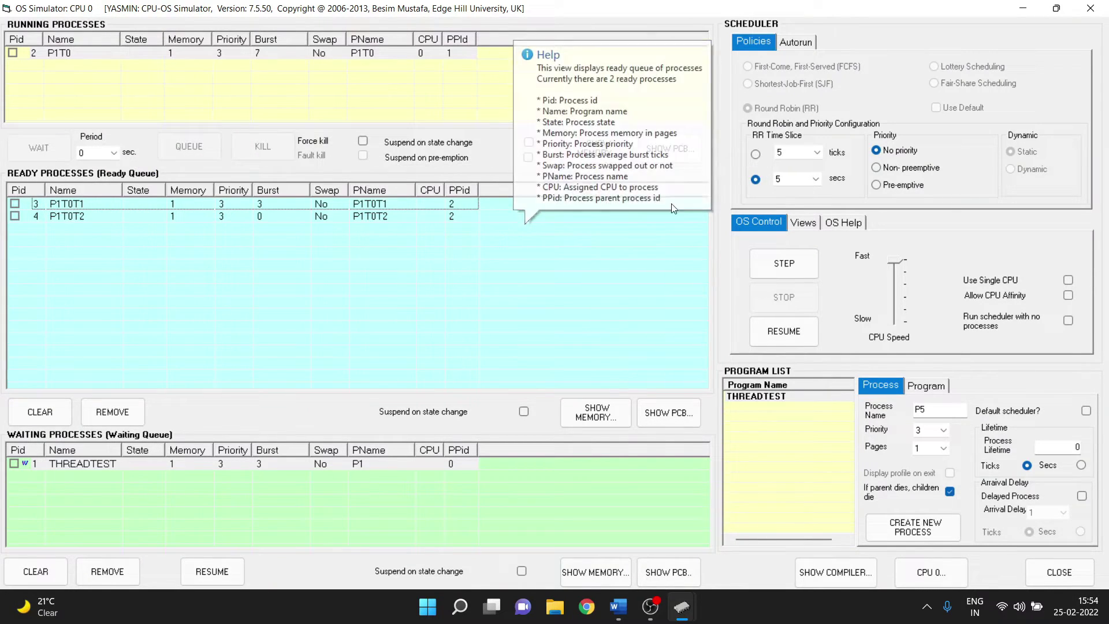
{"action": "left_click", "coordinate": [804, 224]}
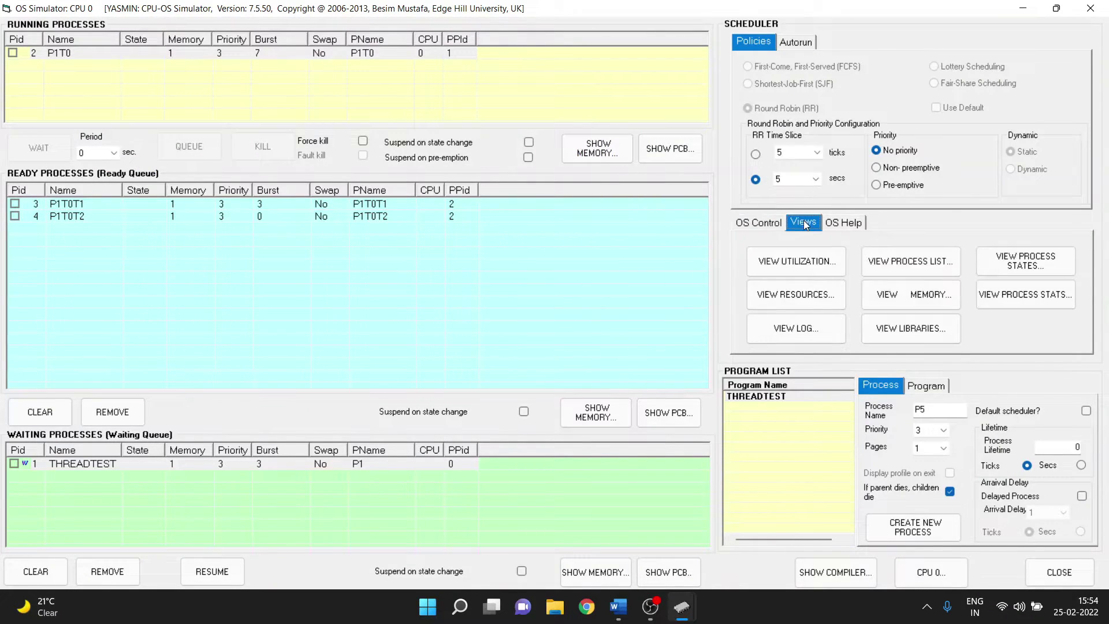
Step: Review the process tree of THREADTEST with threads P1T0, P1T0T1 and P1T0T2, then close it
{"action": "left_click", "coordinate": [903, 265]}
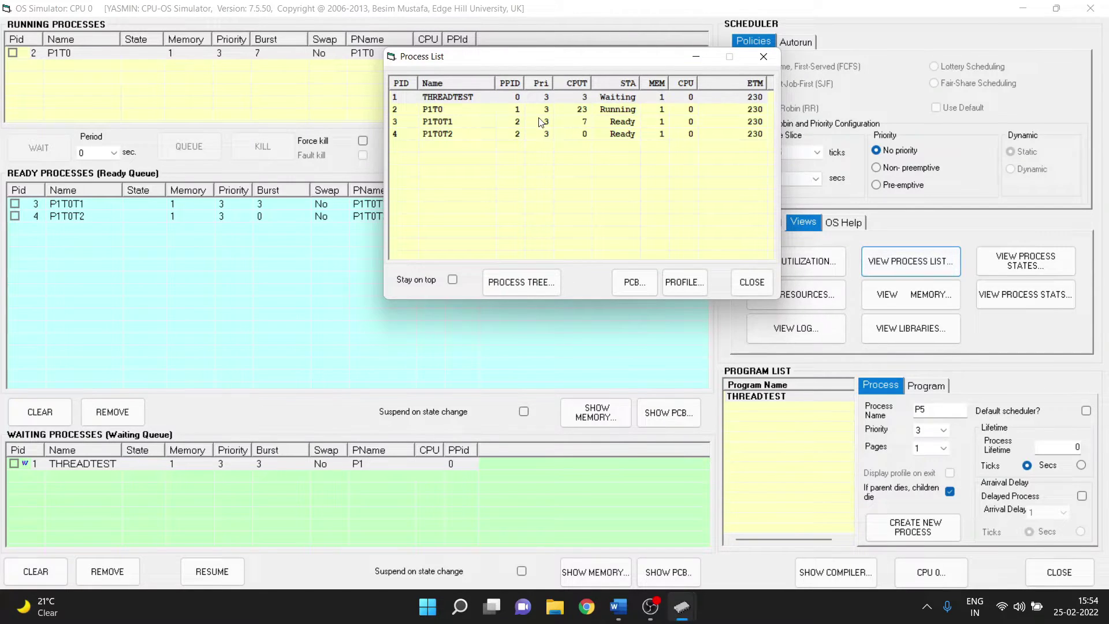
{"action": "left_click", "coordinate": [535, 286]}
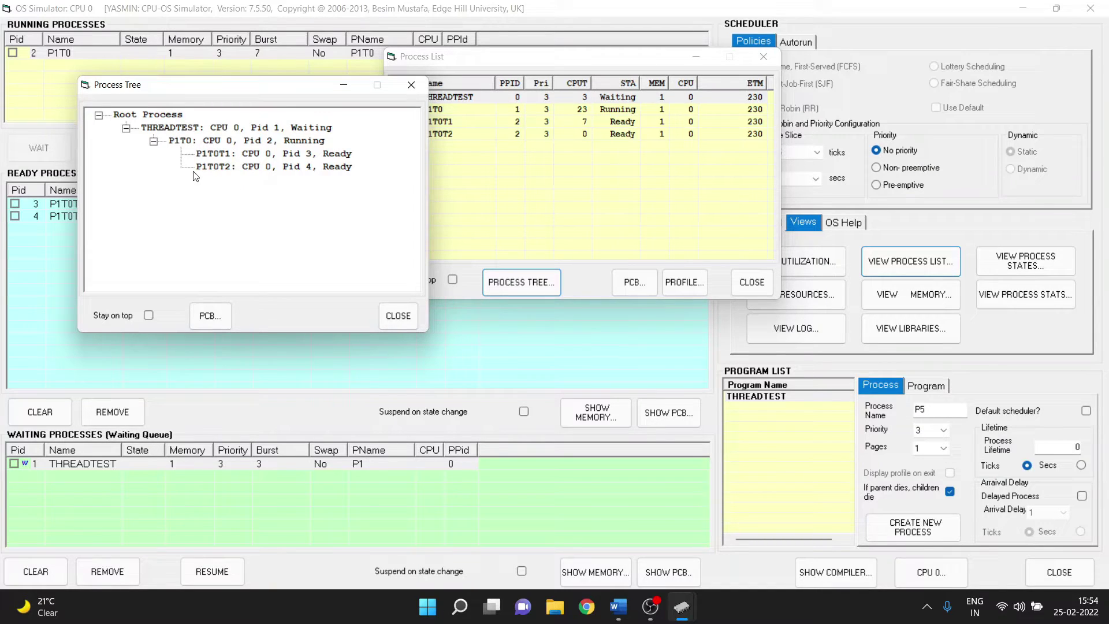
{"action": "left_click", "coordinate": [406, 323]}
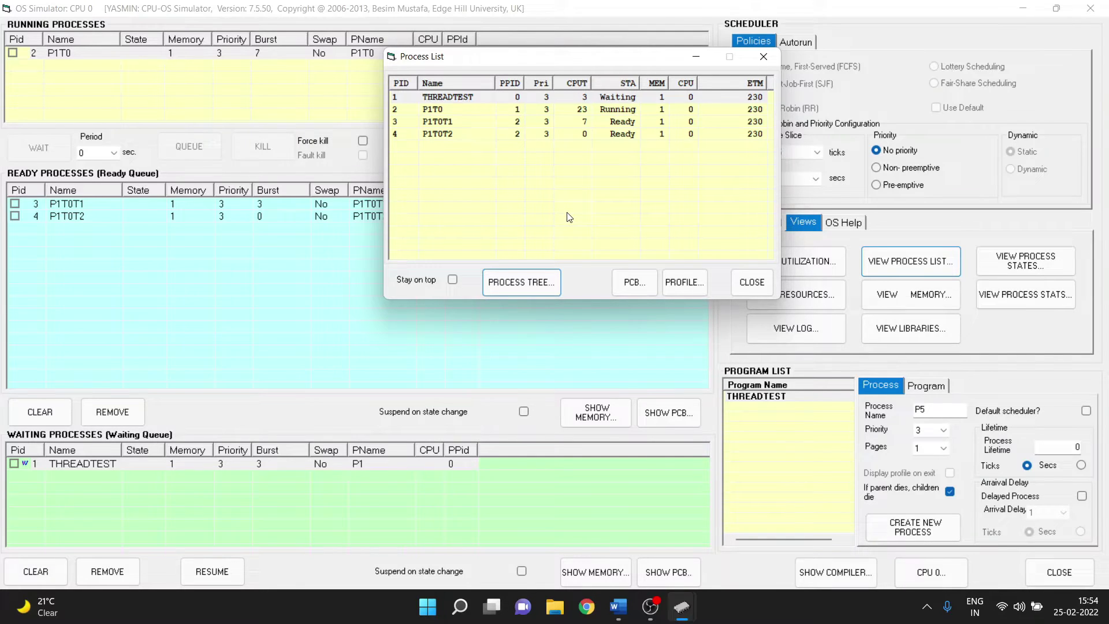
Step: Close the process list and resume the simulation until all queues are empty
{"action": "left_click", "coordinate": [751, 282]}
{"action": "left_click", "coordinate": [760, 224]}
{"action": "left_click", "coordinate": [791, 330]}
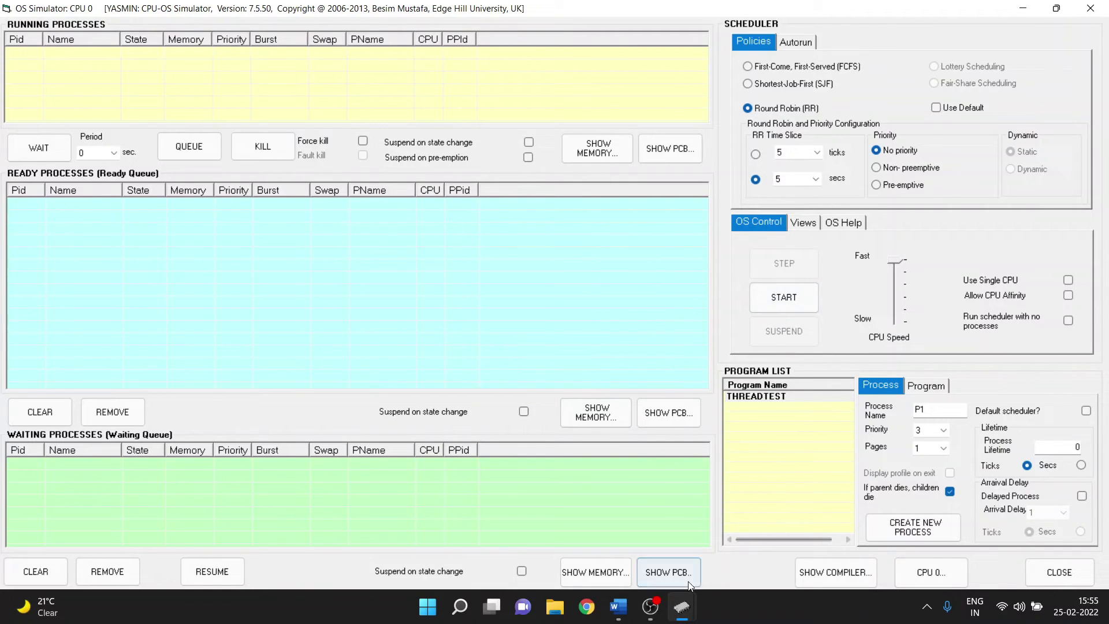
Step: Close the OS simulator and view the CPU simulator's console output 'Total = 8'
{"action": "left_click", "coordinate": [1059, 572]}
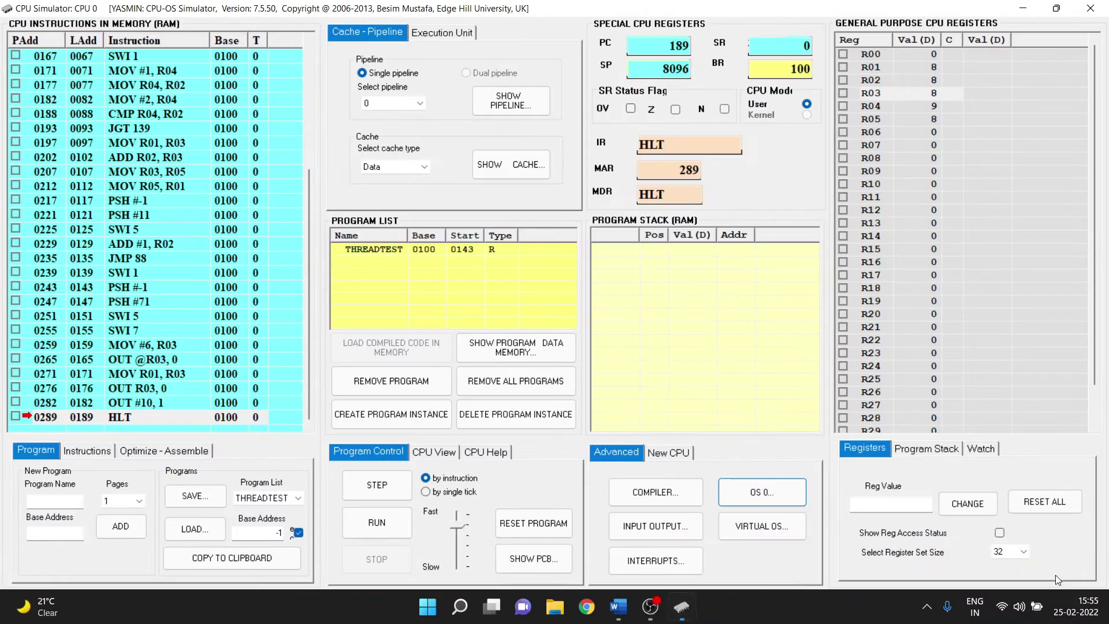
{"action": "left_click", "coordinate": [665, 535]}
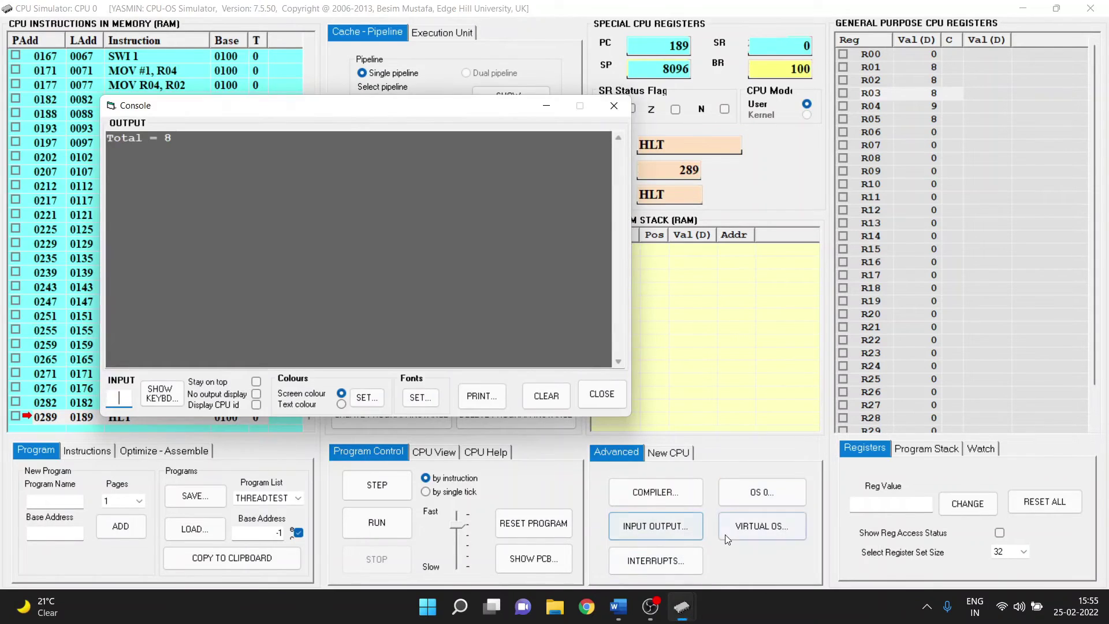
{"action": "left_click", "coordinate": [175, 143]}
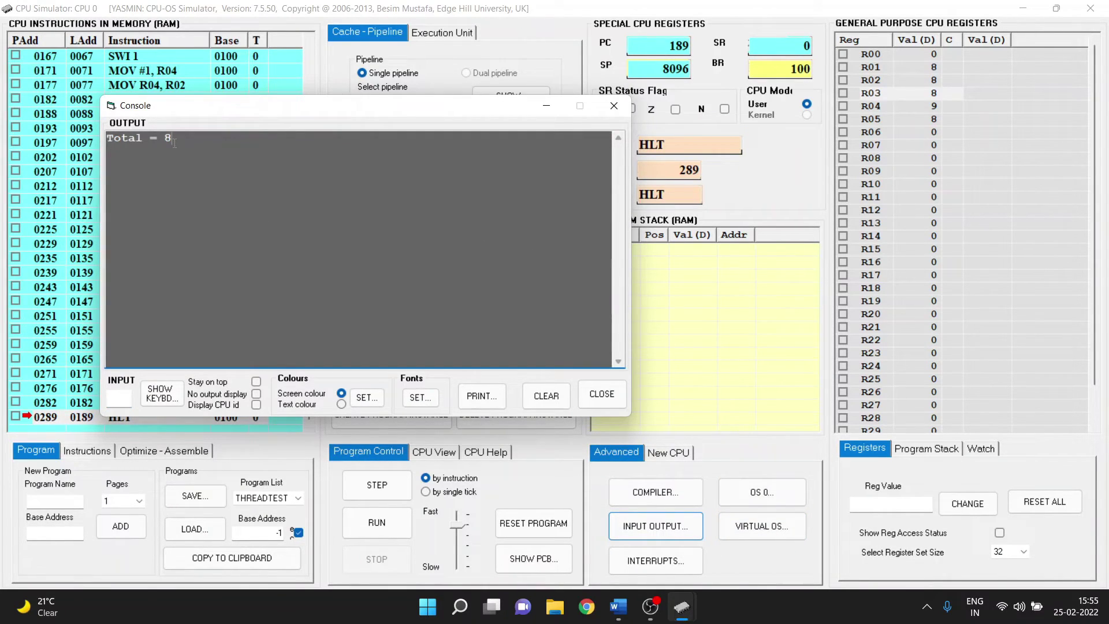